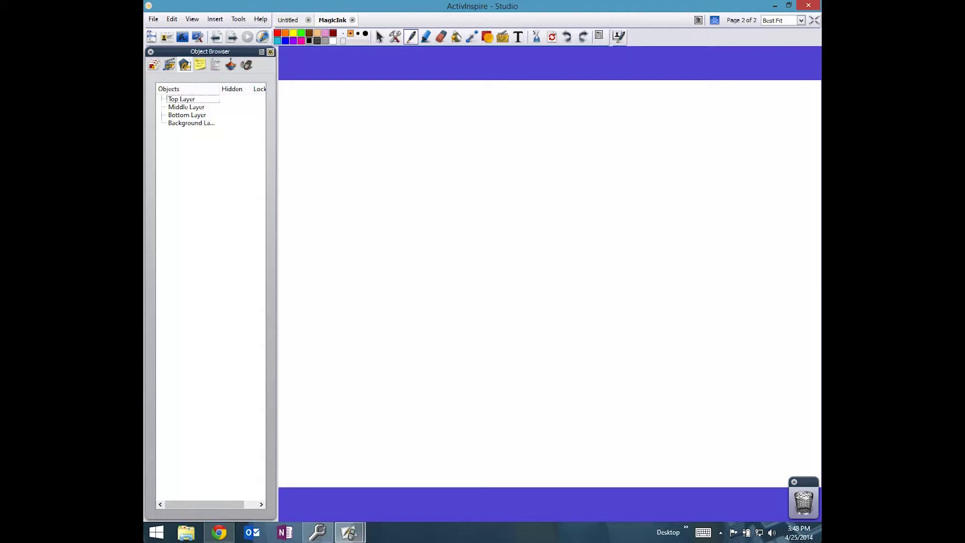
pyautogui.click(192, 19)
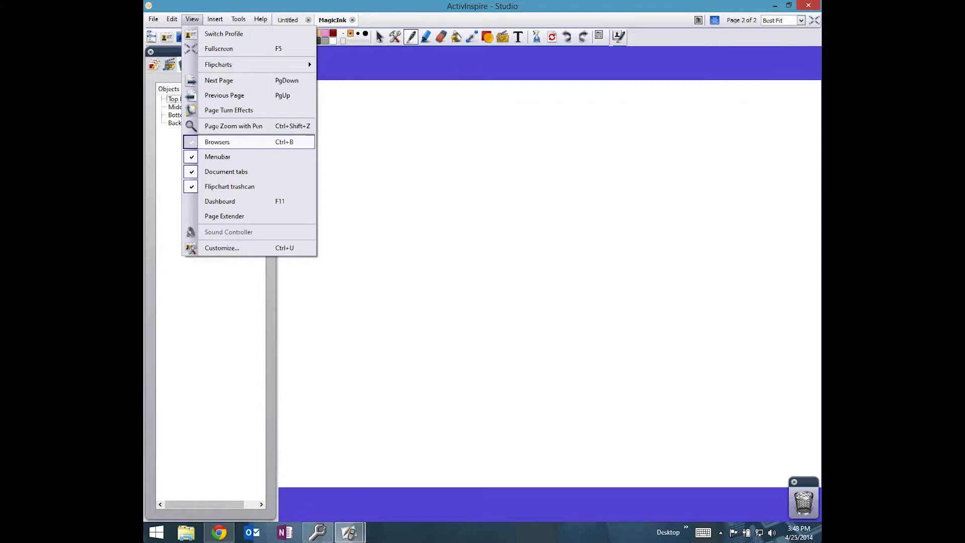
pyautogui.press('Return')
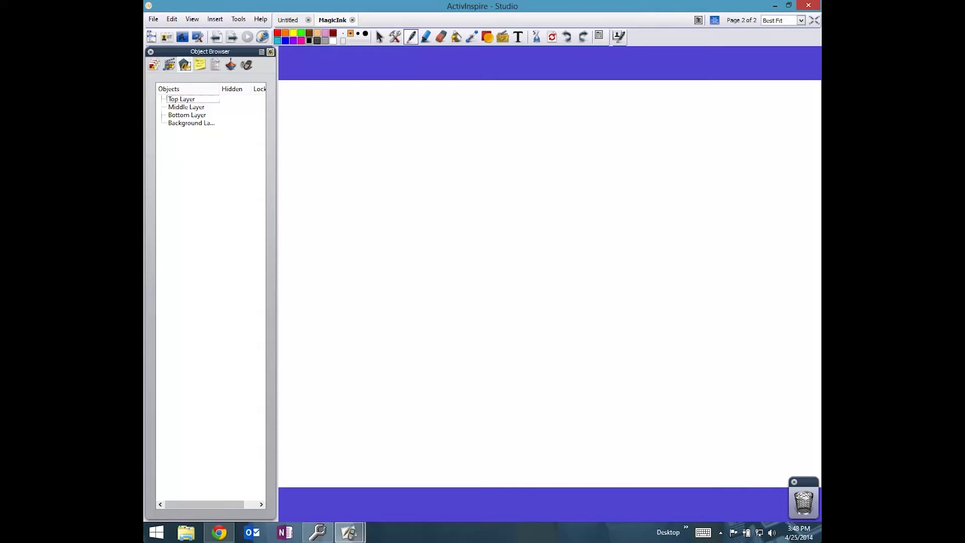
# - Add a text object reading "Hidden Answer" near the middle of the flipchart page
pyautogui.click(519, 37)
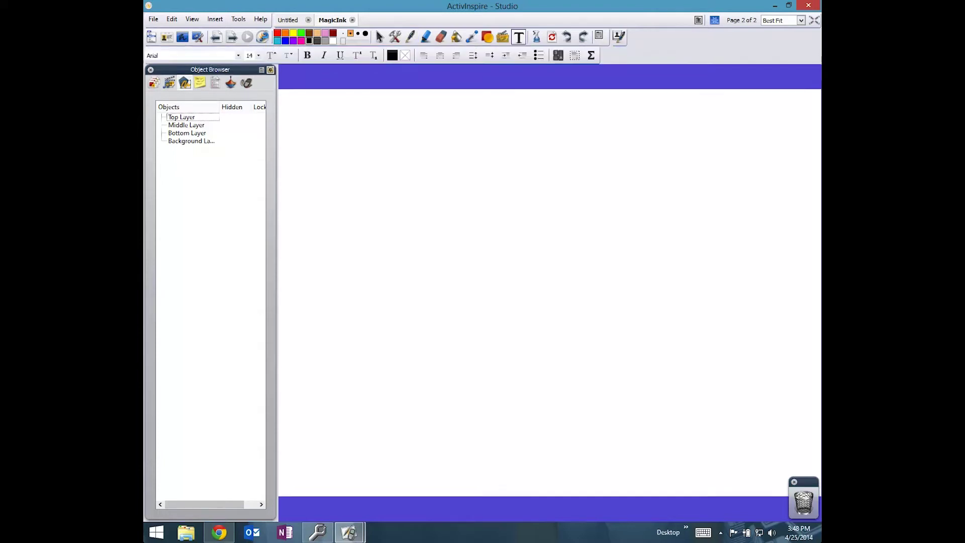
pyautogui.click(488, 318)
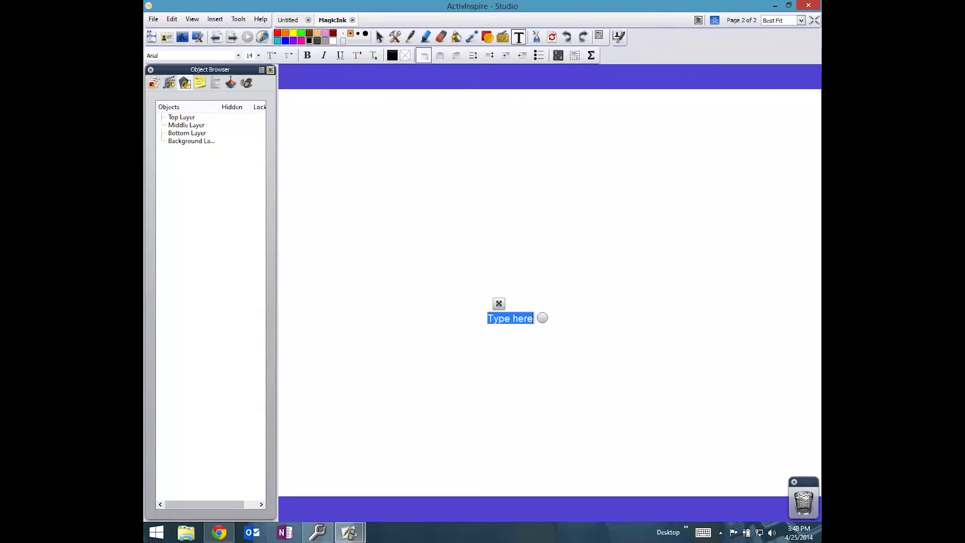
pyautogui.write('Hidden Answ')
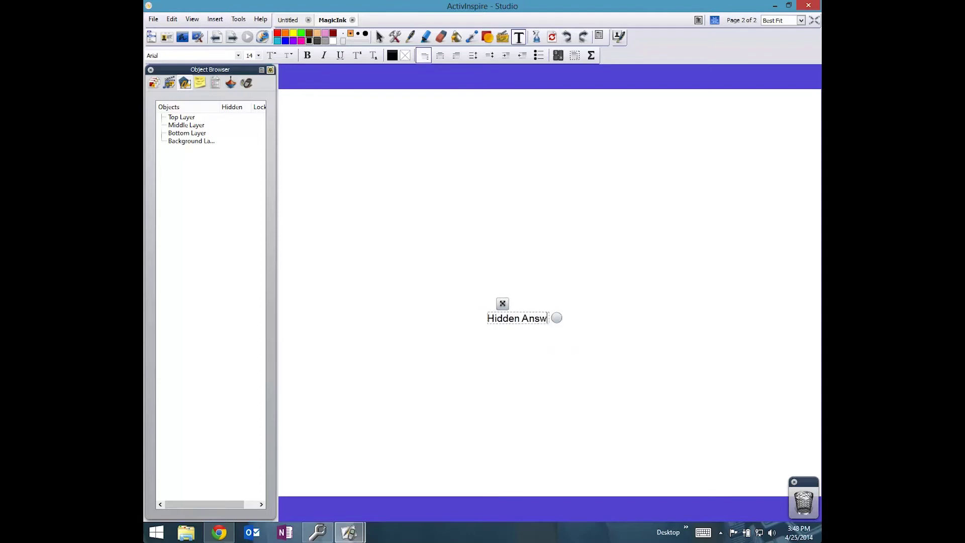
pyautogui.write('er')
# - Draw a red rectangle covering the Hidden Answer text and move it to the Top Layer
pyautogui.click(488, 36)
pyautogui.click(487, 37)
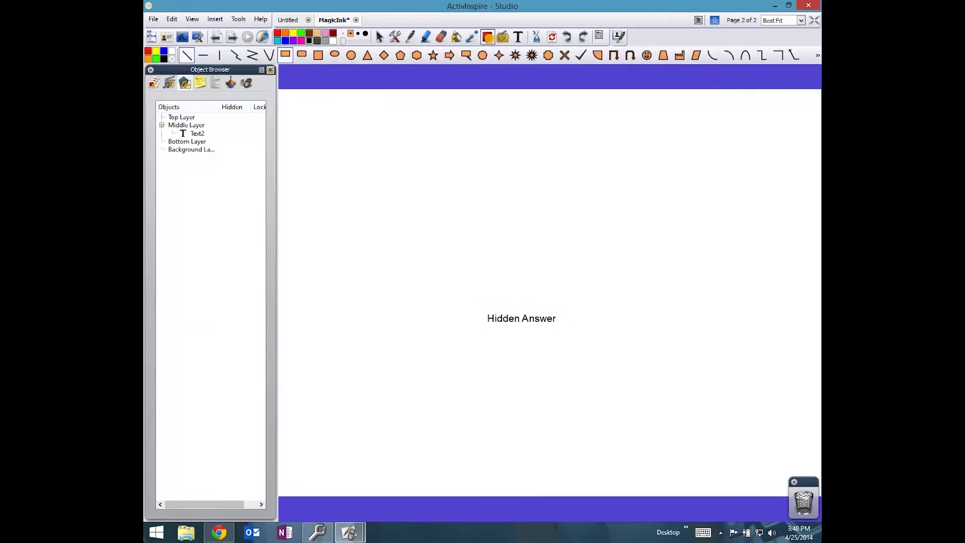
pyautogui.click(286, 55)
pyautogui.moveTo(466, 301); pyautogui.dragTo(571, 330)
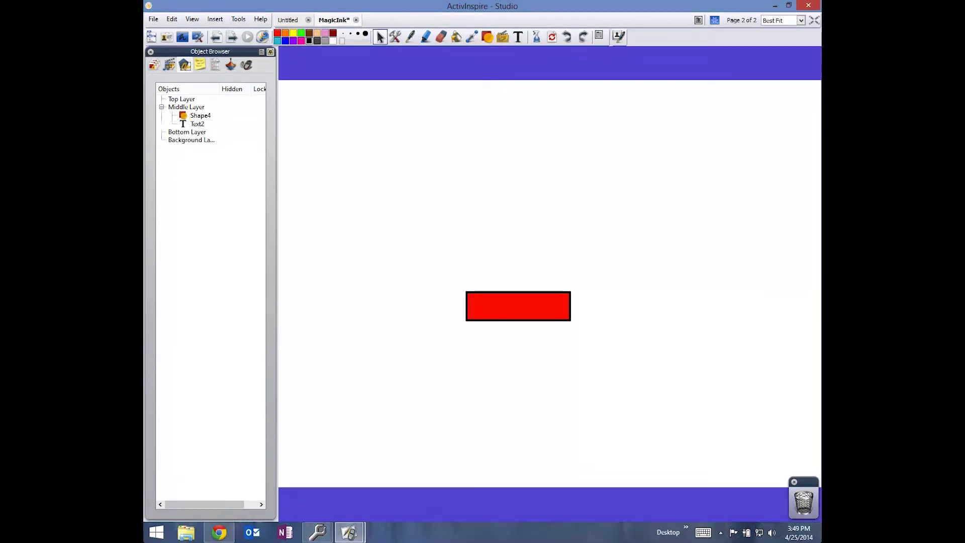
pyautogui.moveTo(200, 115); pyautogui.dragTo(200, 101)
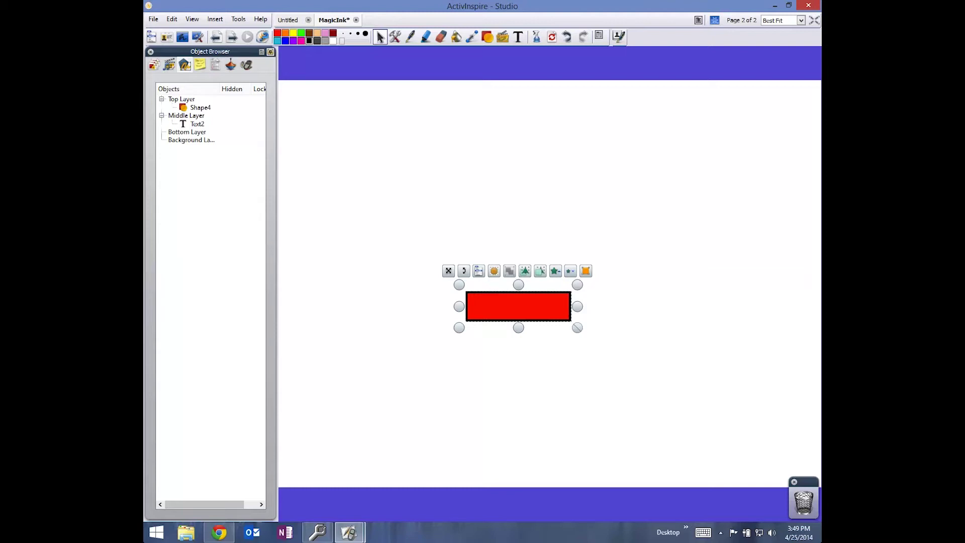
# - Place the Revealer 02 glasses from the shared lesson building Gadgets on the page above the red rectangle
pyautogui.click(169, 64)
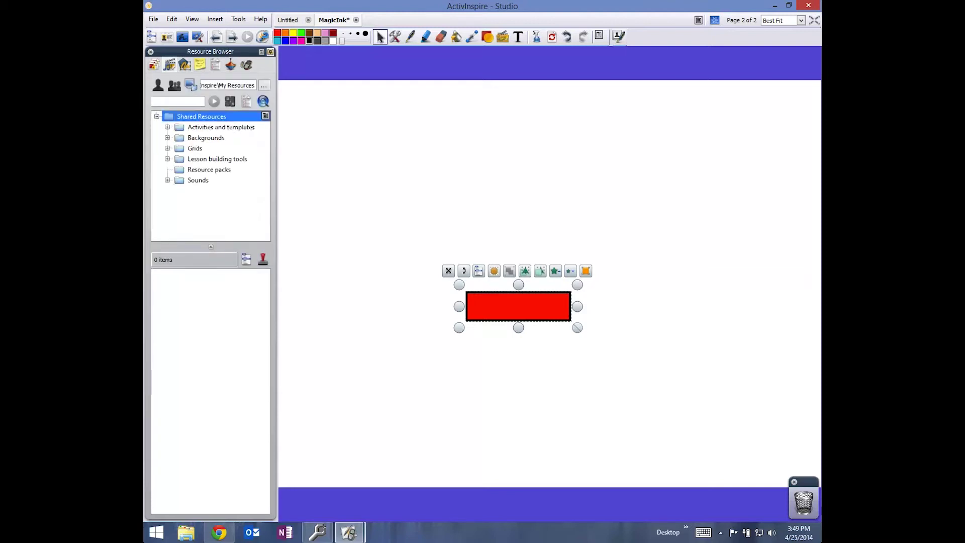
pyautogui.click(168, 159)
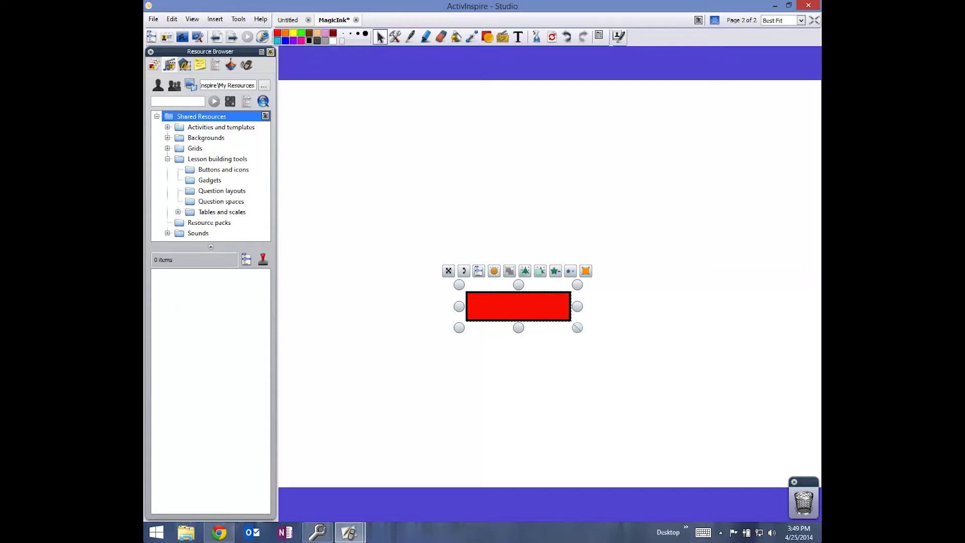
pyautogui.click(210, 180)
pyautogui.scroll(-5, 204, 343)
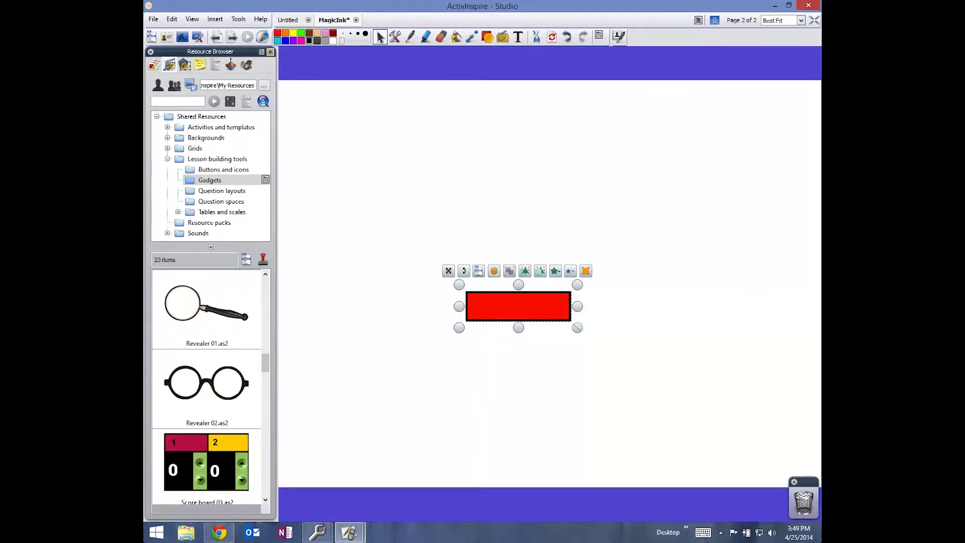
pyautogui.click(207, 383)
pyautogui.moveTo(200, 390); pyautogui.dragTo(453, 173)
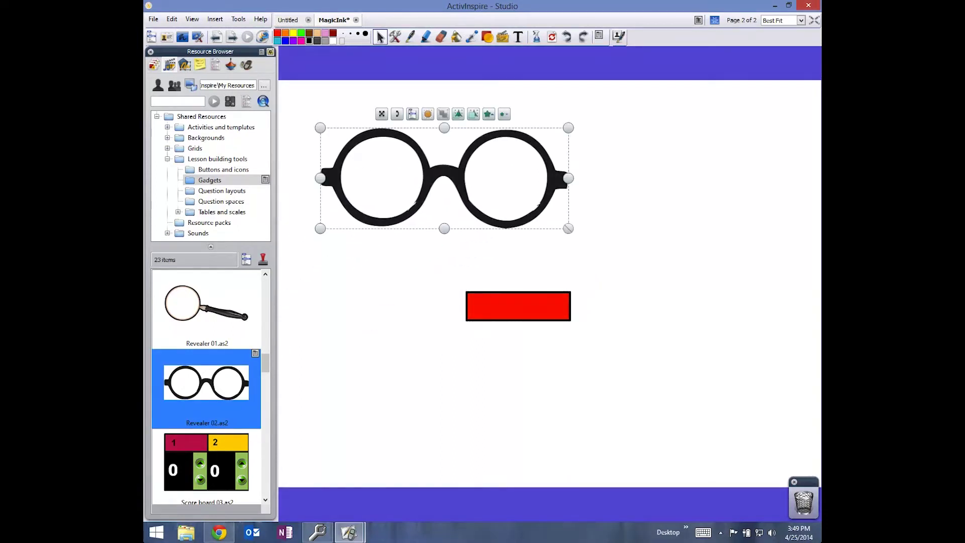
# - Fill the glasses' right lens with Magic Ink
pyautogui.click(184, 65)
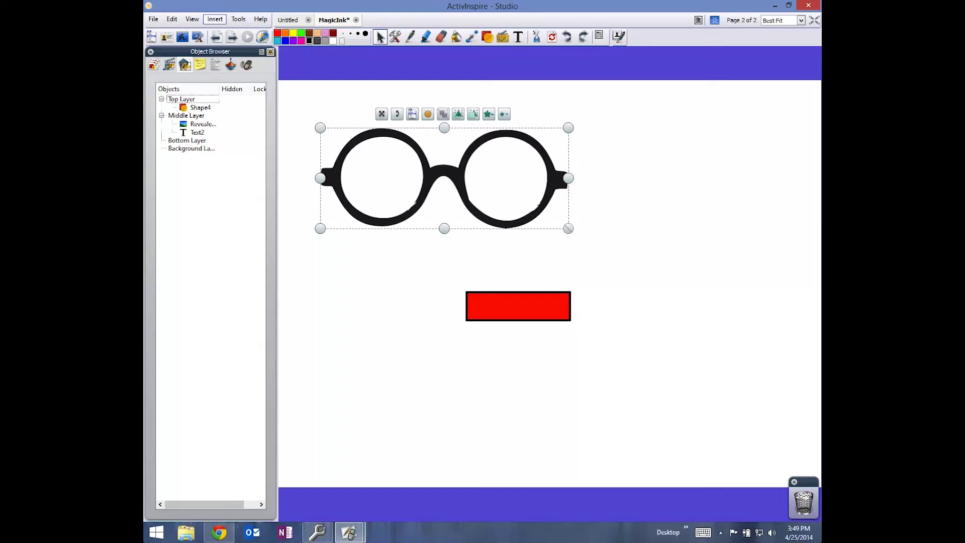
pyautogui.click(215, 19)
pyautogui.moveTo(239, 19)
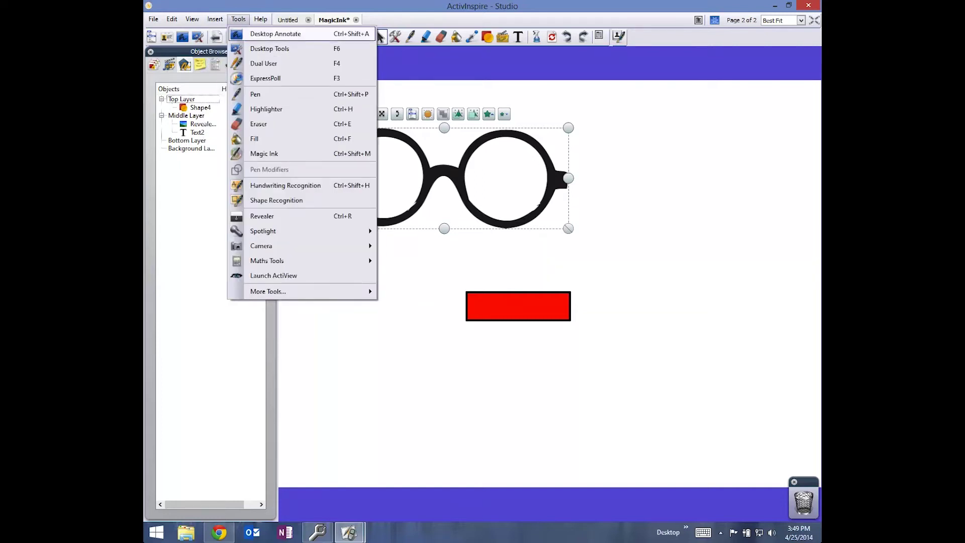
pyautogui.click(292, 154)
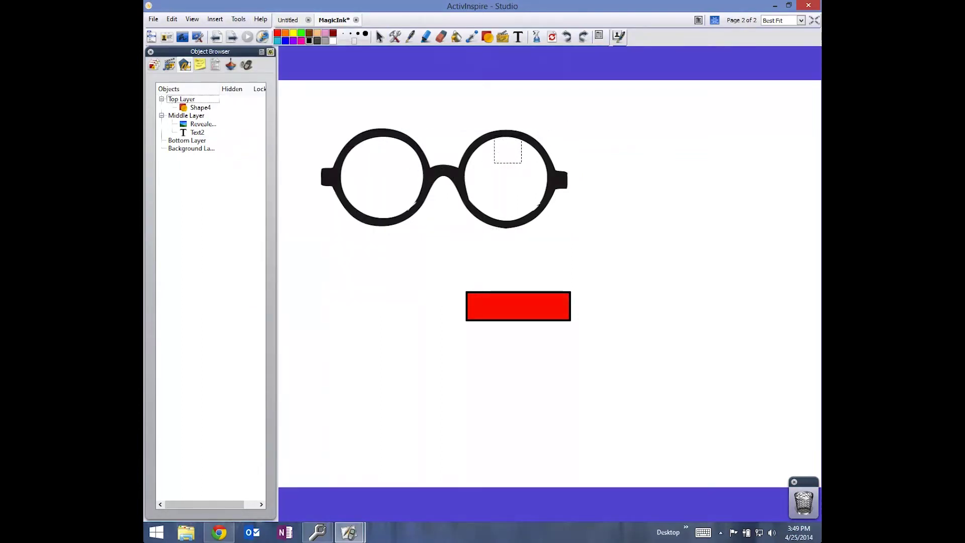
pyautogui.moveTo(507, 151)
pyautogui.mouseDown()
pyautogui.moveTo(470, 174)
pyautogui.moveTo(468, 208)
pyautogui.moveTo(500, 218)
pyautogui.moveTo(532, 186)
pyautogui.moveTo(511, 155)
pyautogui.moveTo(460, 179)
pyautogui.moveTo(524, 174)
pyautogui.moveTo(456, 193)
pyautogui.moveTo(528, 199)
pyautogui.moveTo(470, 210)
pyautogui.moveTo(483, 215)
pyautogui.moveTo(525, 211)
pyautogui.moveTo(529, 185)
pyautogui.moveTo(509, 156)
pyautogui.moveTo(479, 153)
pyautogui.moveTo(468, 184)
pyautogui.moveTo(465, 176)
pyautogui.moveTo(474, 212)
pyautogui.moveTo(509, 216)
pyautogui.moveTo(530, 185)
pyautogui.moveTo(519, 157)
pyautogui.moveTo(479, 159)
pyautogui.moveTo(468, 201)
pyautogui.moveTo(492, 179)
pyautogui.moveTo(495, 191)
pyautogui.mouseUp()
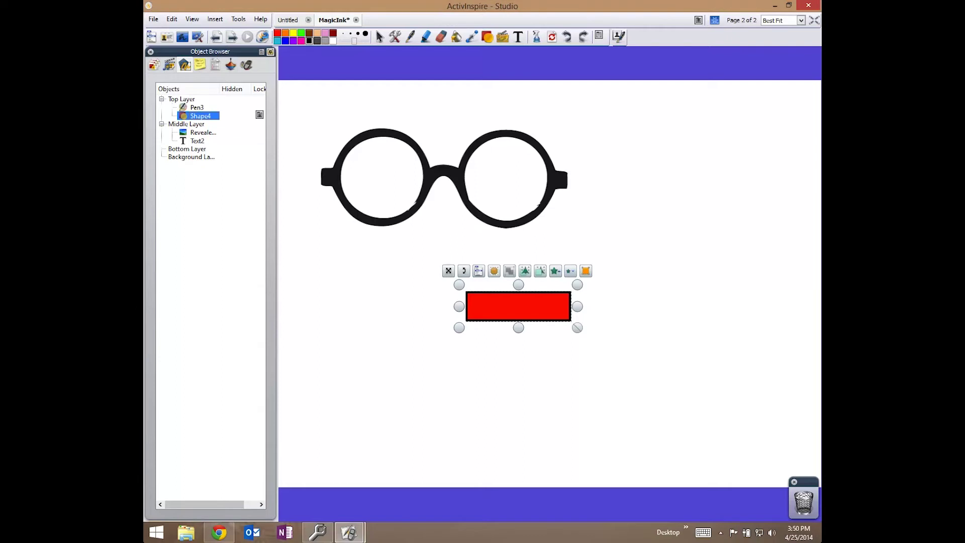
# - Move the glasses image to the Top Layer, above the Magic Ink stroke
pyautogui.click(184, 107)
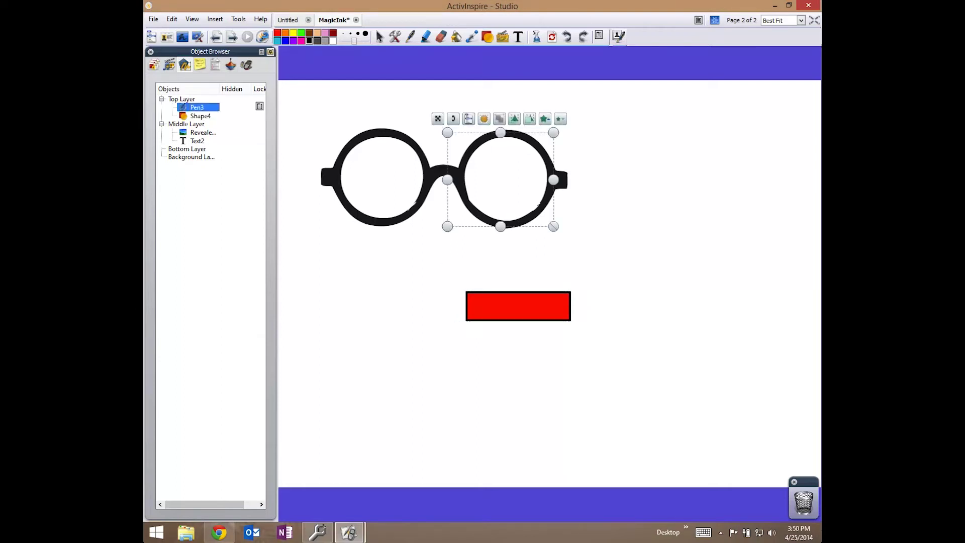
pyautogui.moveTo(199, 132); pyautogui.dragTo(199, 104)
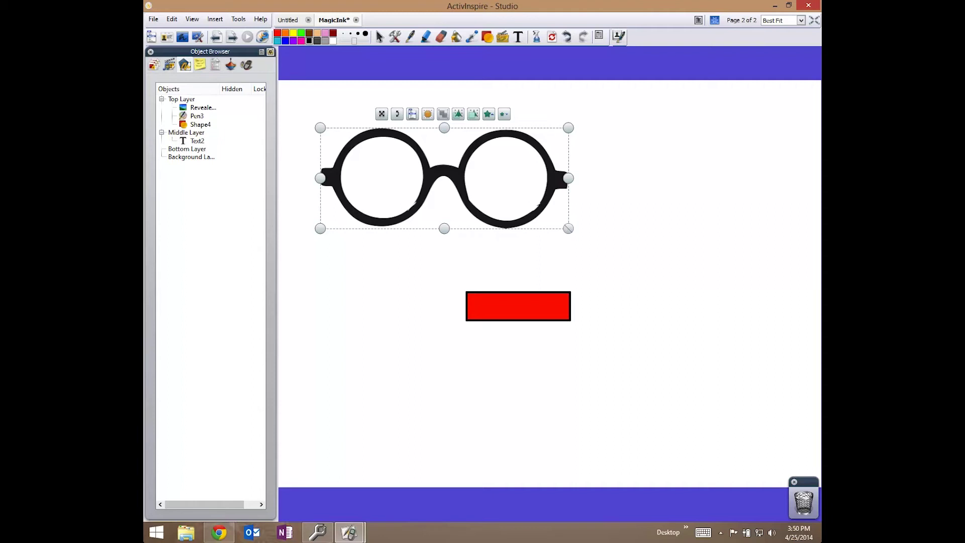
pyautogui.click(380, 36)
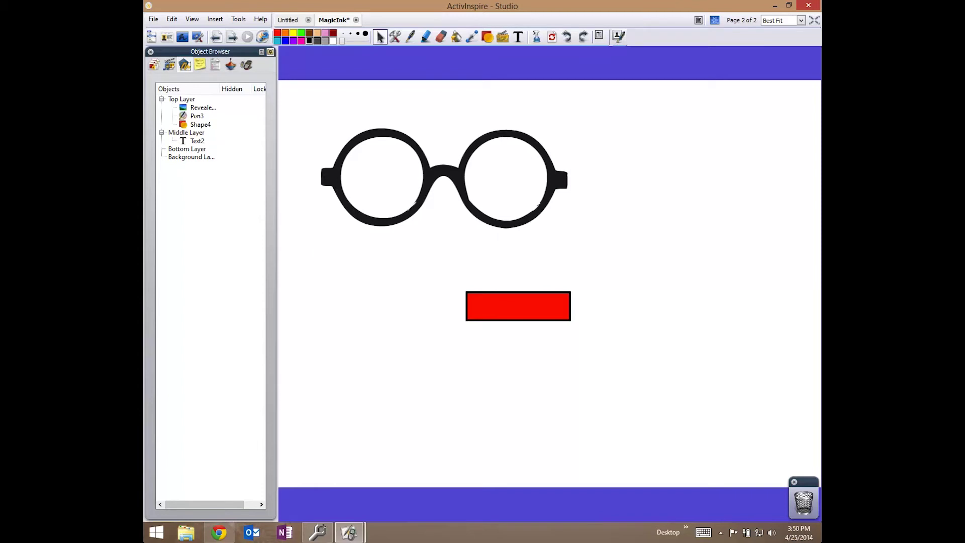
# - Group the glasses with the Magic Ink stroke and move them so the right lens covers the red rectangle
pyautogui.click(444, 171)
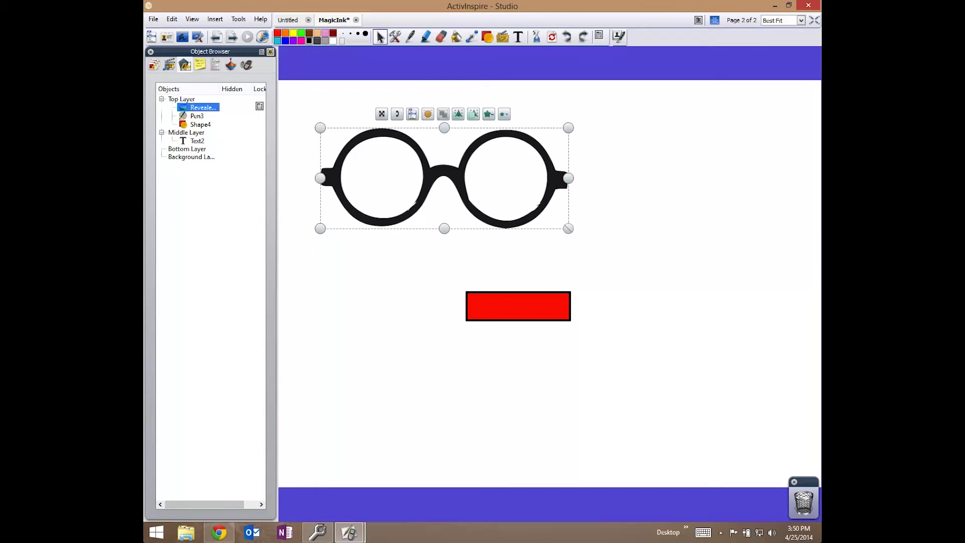
pyautogui.keyDown('ctrl'); pyautogui.click(197, 116); pyautogui.keyUp('ctrl')
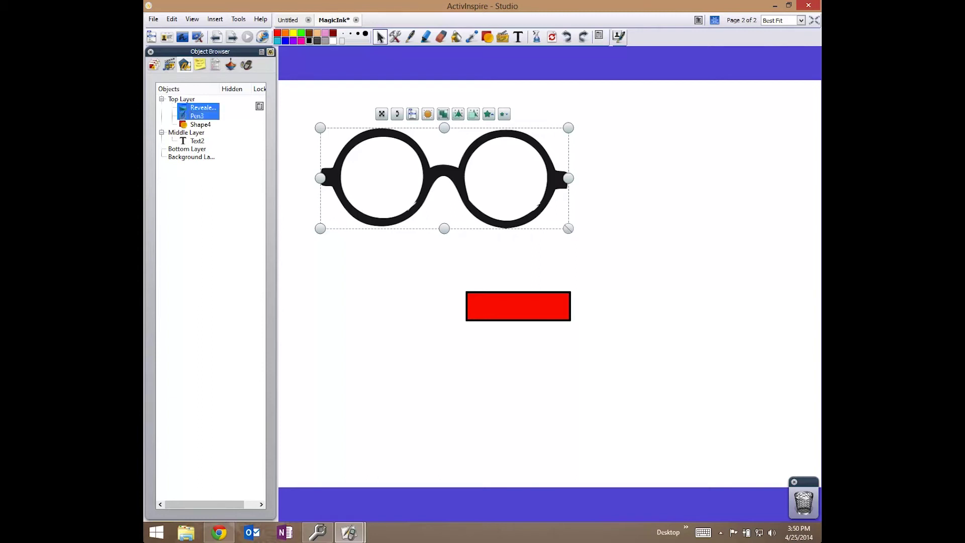
pyautogui.click(414, 115)
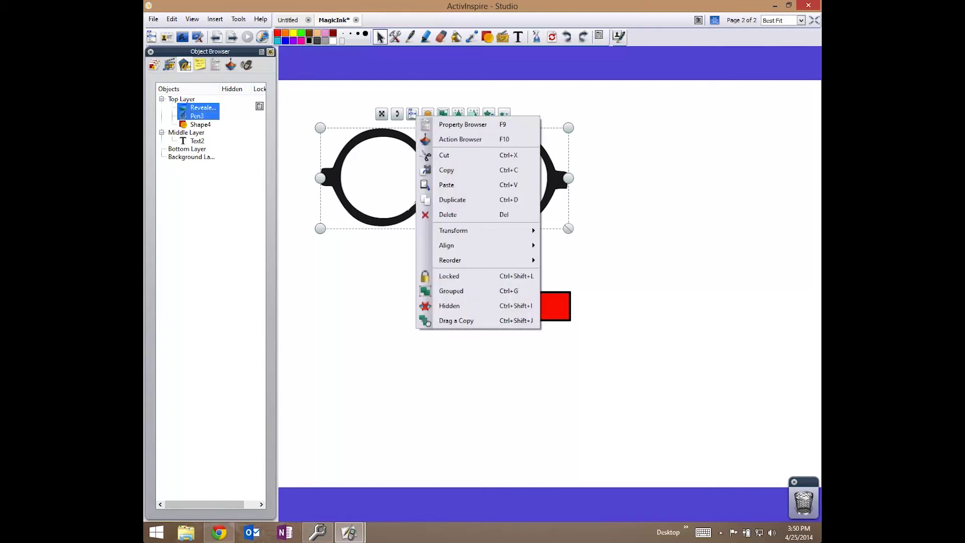
pyautogui.click(451, 290)
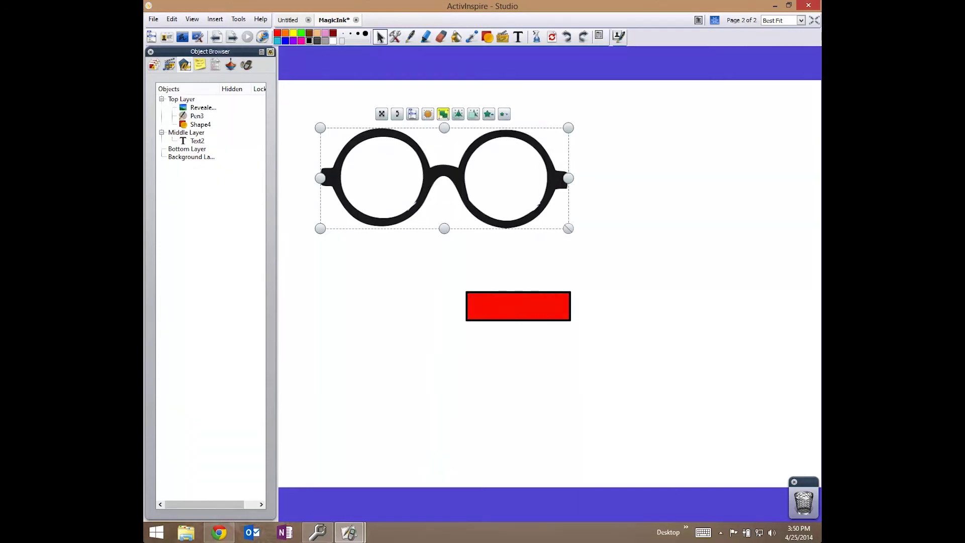
pyautogui.press('Escape')
pyautogui.moveTo(447, 175); pyautogui.dragTo(462, 279)
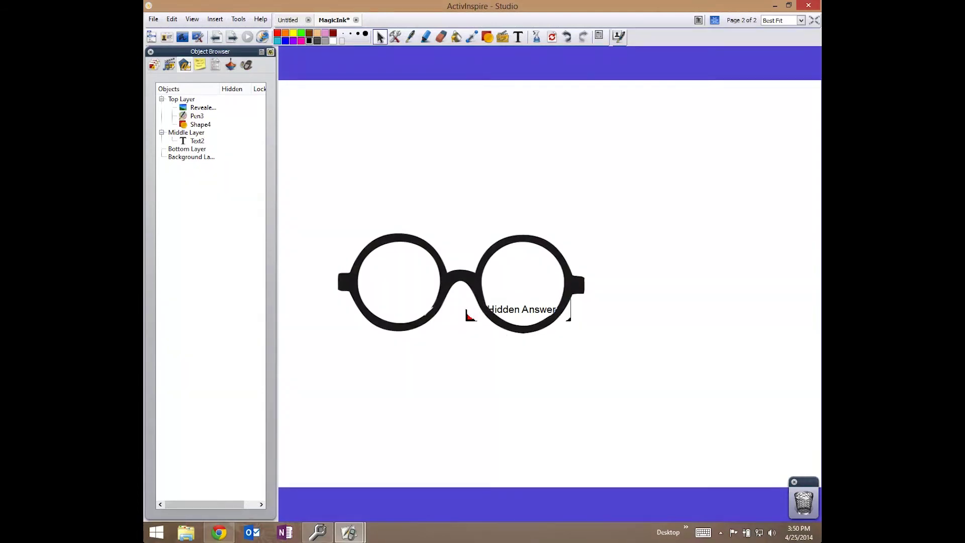
pyautogui.moveTo(461, 278)
pyautogui.mouseDown()
pyautogui.moveTo(464, 210)
pyautogui.moveTo(465, 280)
pyautogui.mouseUp()
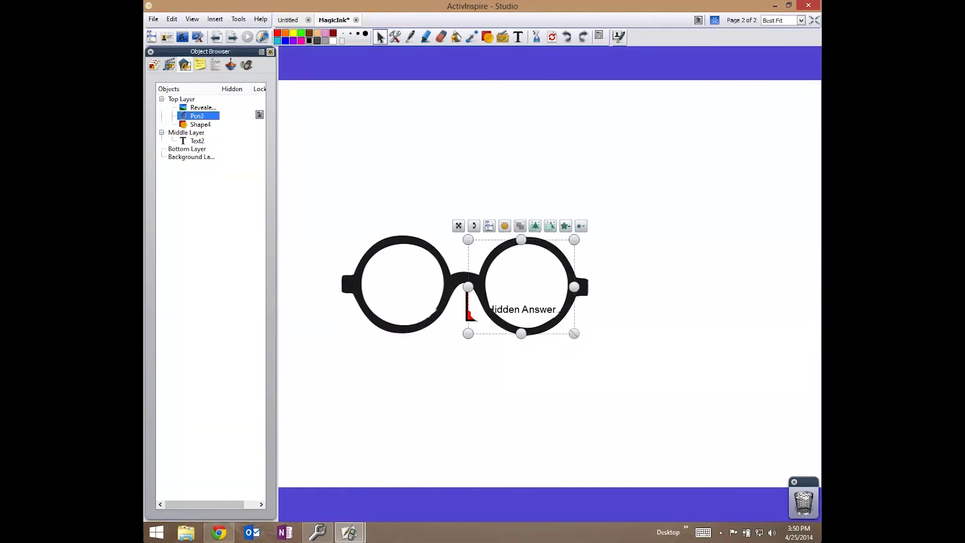
pyautogui.click(442, 36)
pyautogui.moveTo(476, 327)
pyautogui.mouseDown()
pyautogui.moveTo(466, 312)
pyautogui.moveTo(480, 326)
pyautogui.moveTo(471, 303)
pyautogui.mouseUp()
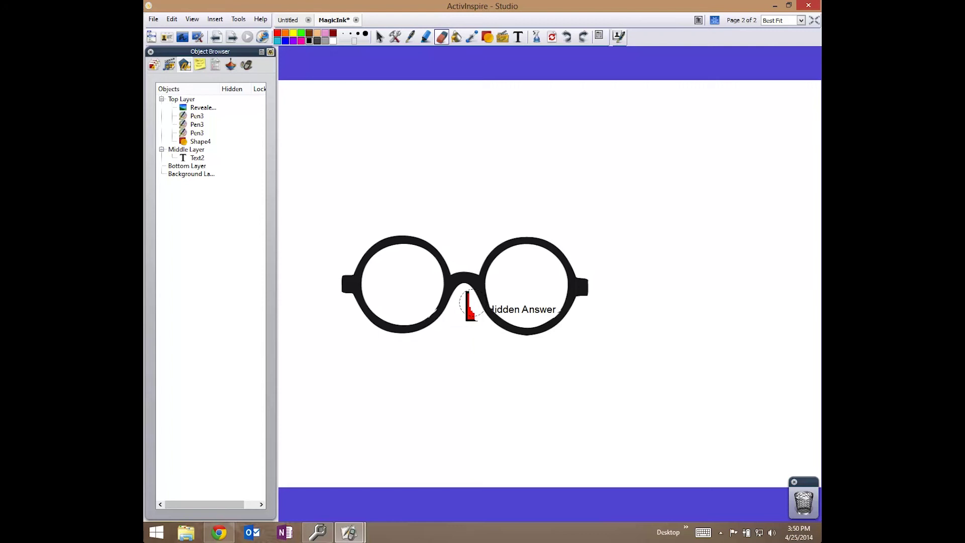
pyautogui.click(172, 19)
pyautogui.click(194, 50)
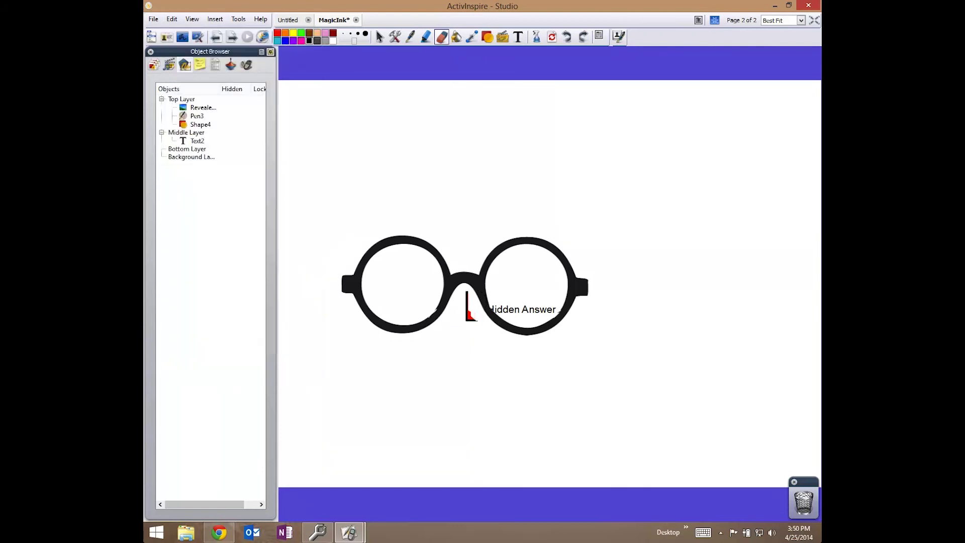
pyautogui.click(172, 19)
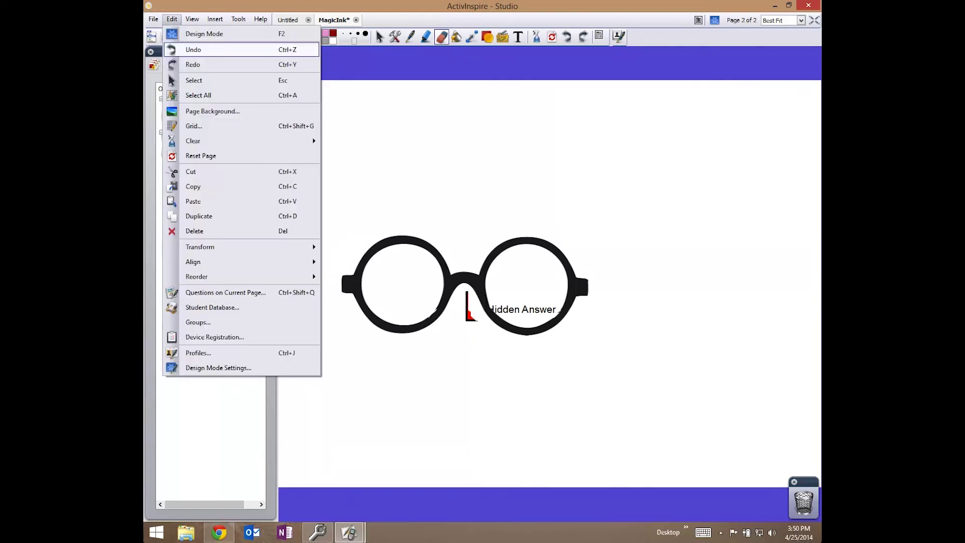
pyautogui.click(193, 50)
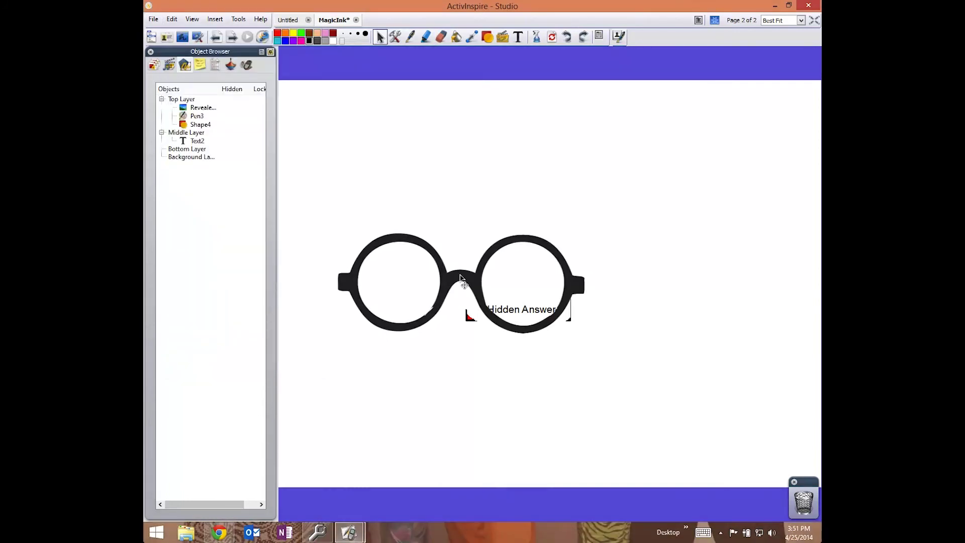
# - Move the glasses off the red rectangle to just below it
pyautogui.moveTo(466, 276); pyautogui.dragTo(440, 365)
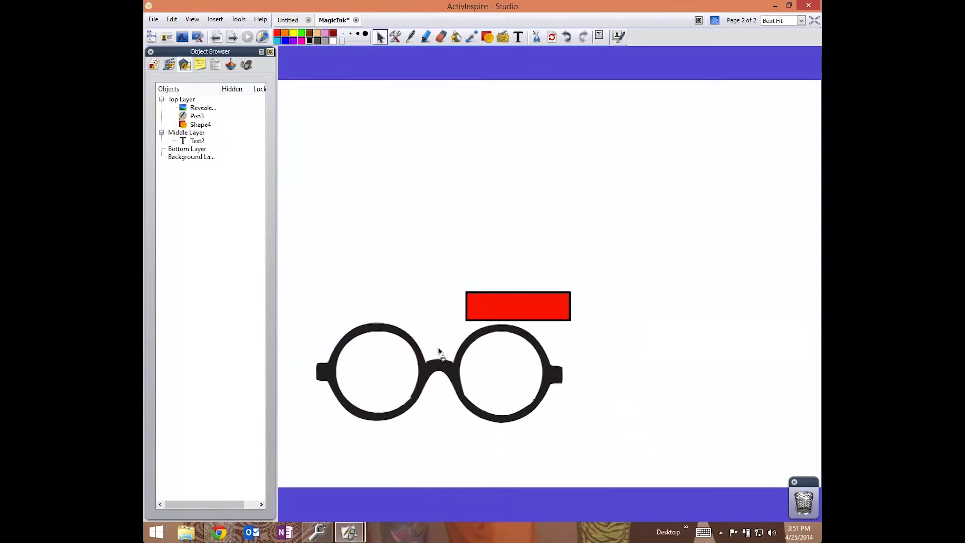
pyautogui.moveTo(440, 354); pyautogui.dragTo(489, 361)
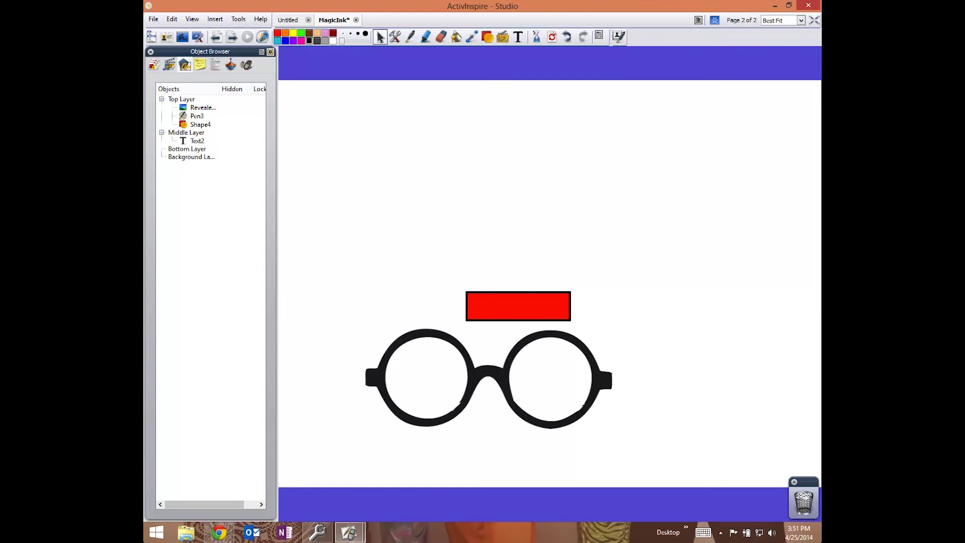
# - Rename the red rectangle's object as Rectangle in the object list
pyautogui.click(518, 306)
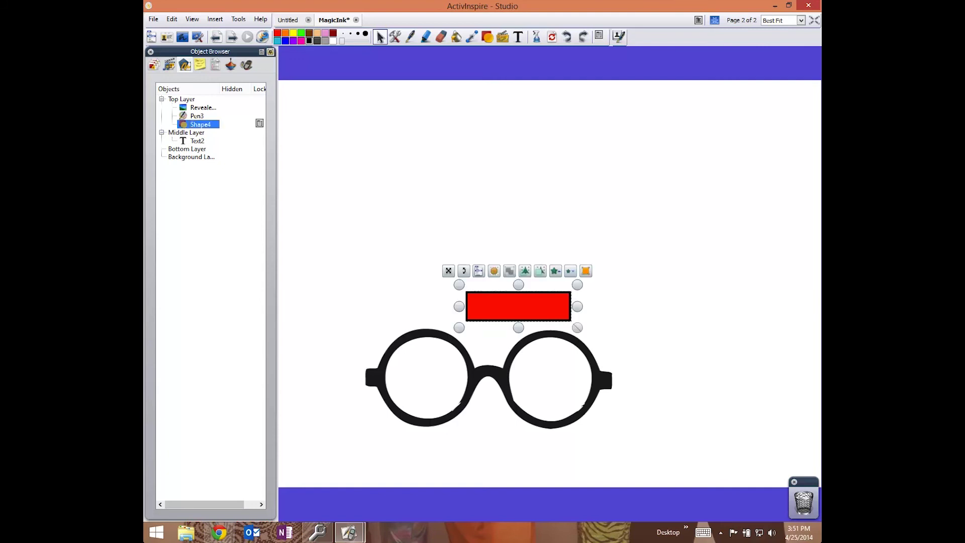
pyautogui.click(205, 124)
pyautogui.write('Rectangle')
pyautogui.press('Return')
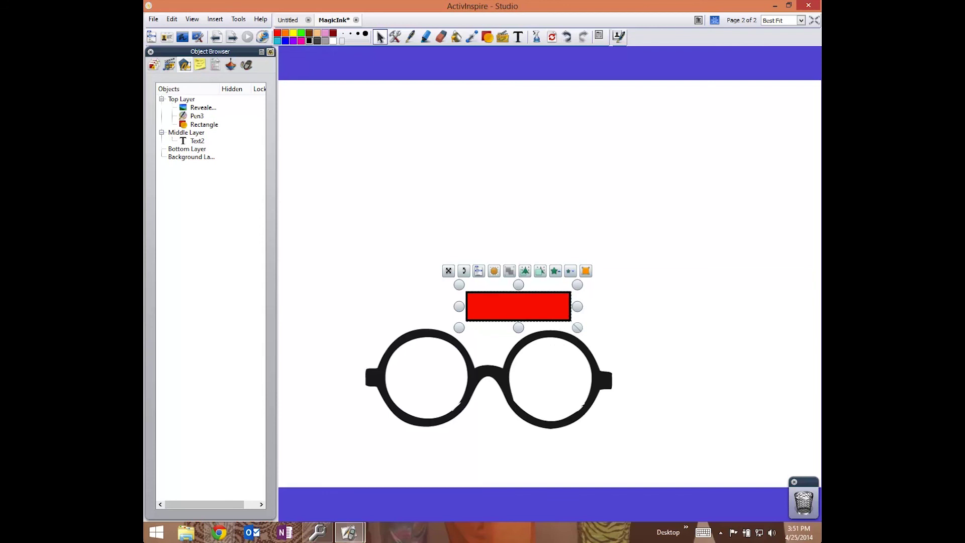
# - Shift the grouped glasses to the left, keeping them below the red rectangle
pyautogui.click(488, 371)
pyautogui.moveTo(485, 379); pyautogui.dragTo(434, 372)
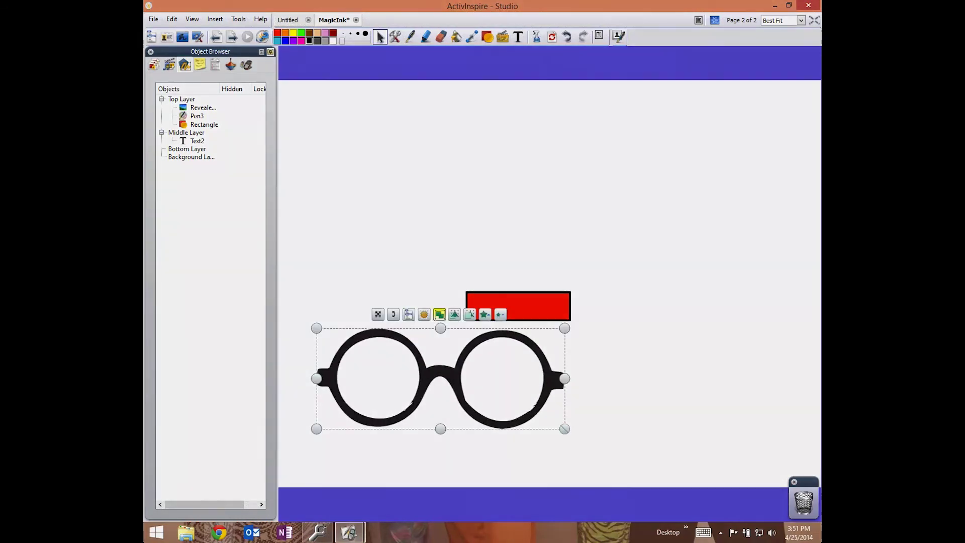